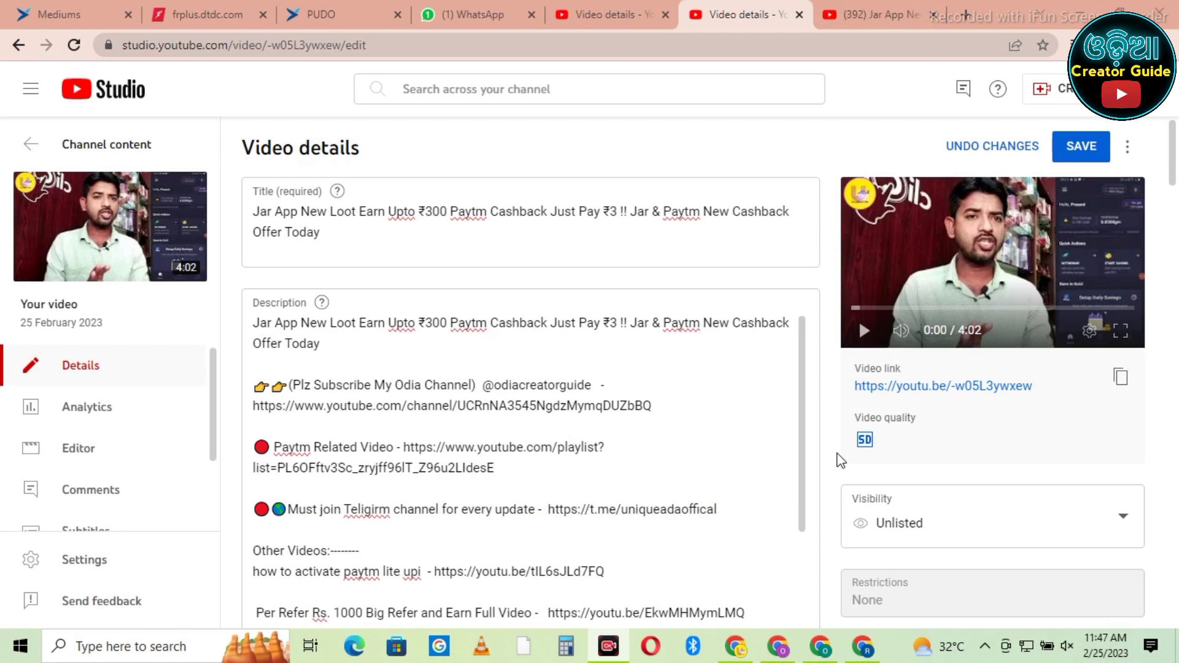
# Scroll down the Video details page and open the End screen editor.
pyautogui.scroll(-5, 690, 439)
pyautogui.scroll(-3, 1095, 351)
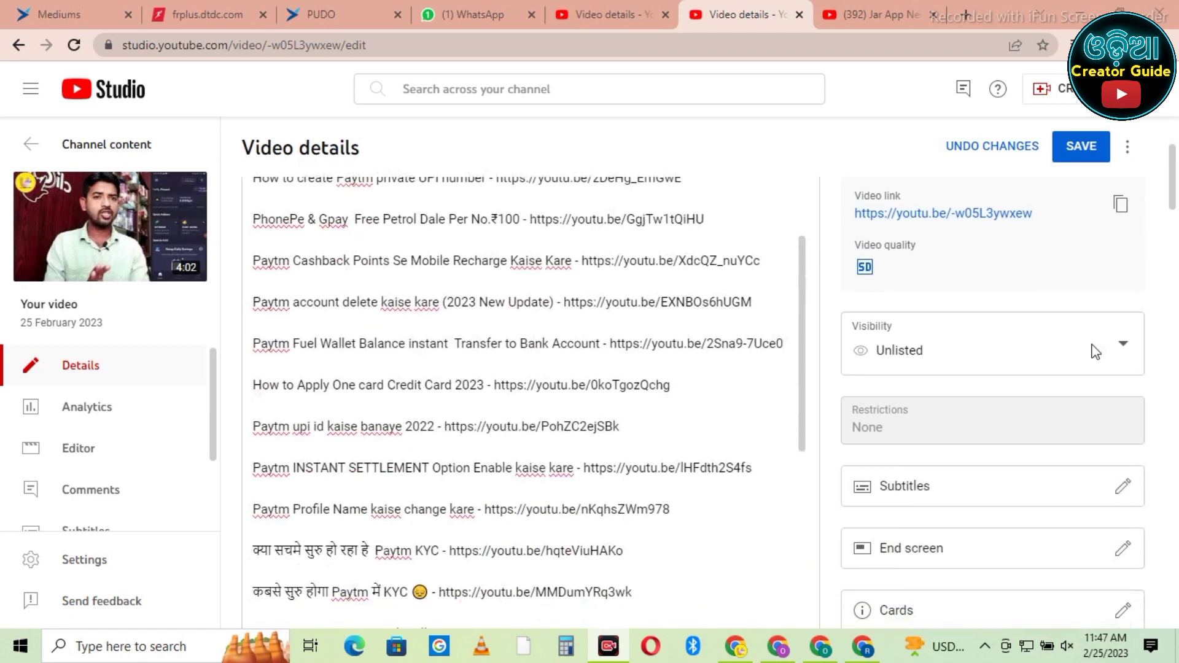
pyautogui.scroll(-3, 1095, 352)
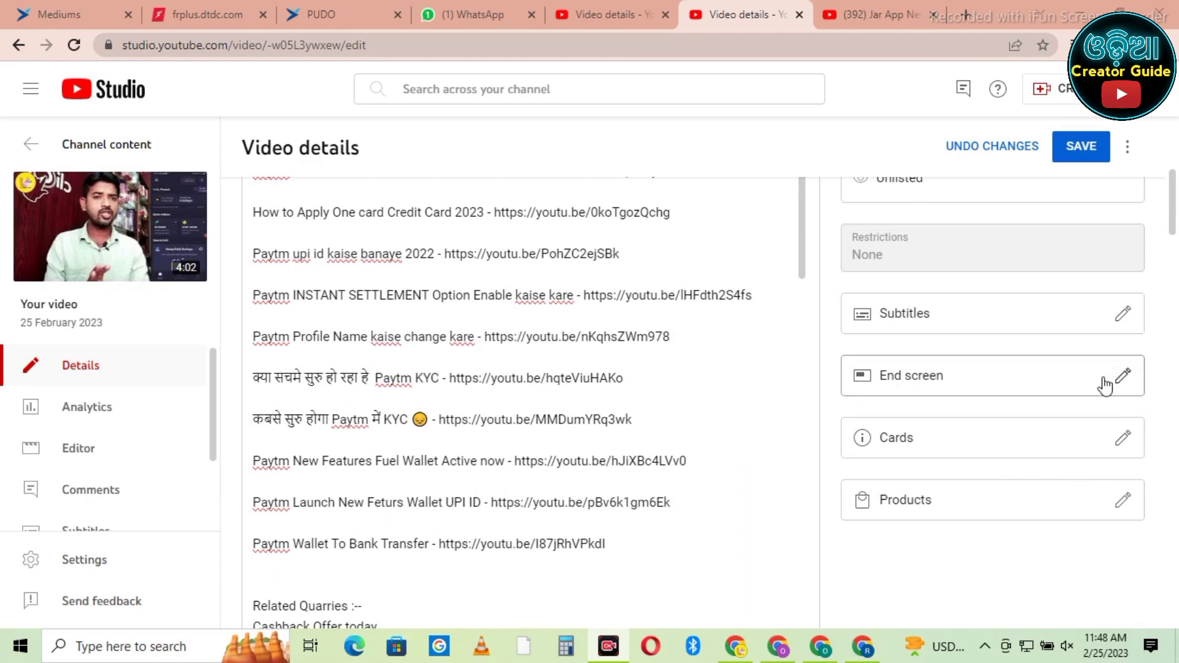
pyautogui.click(1123, 380)
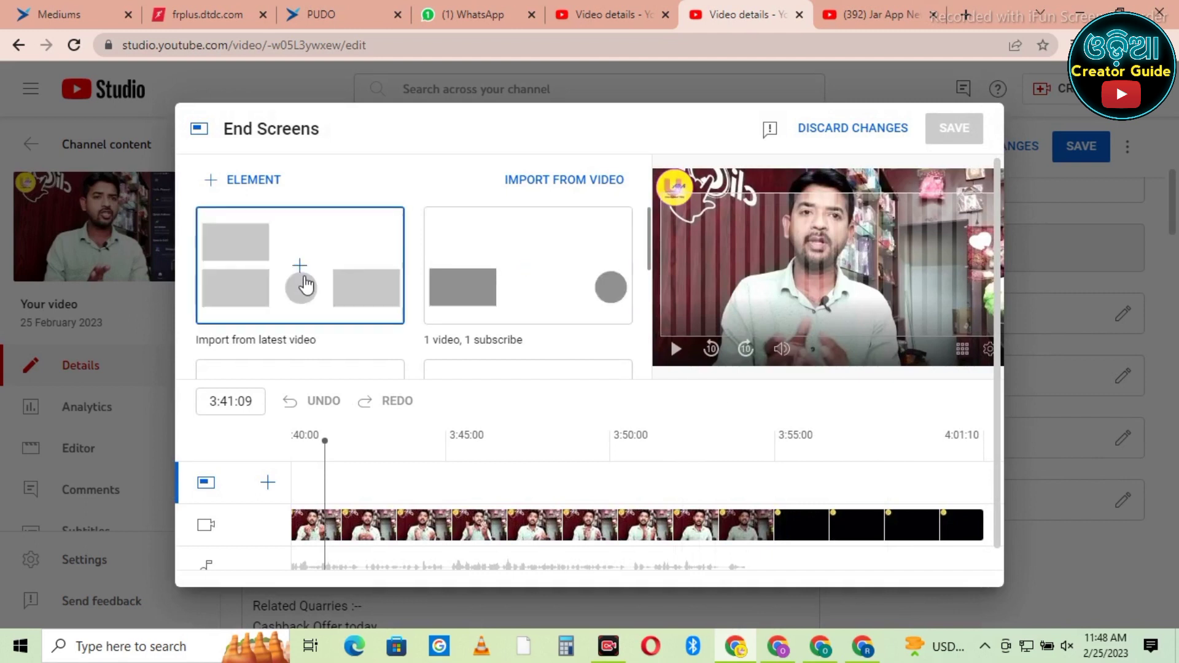
pyautogui.scroll(-5, 436, 310)
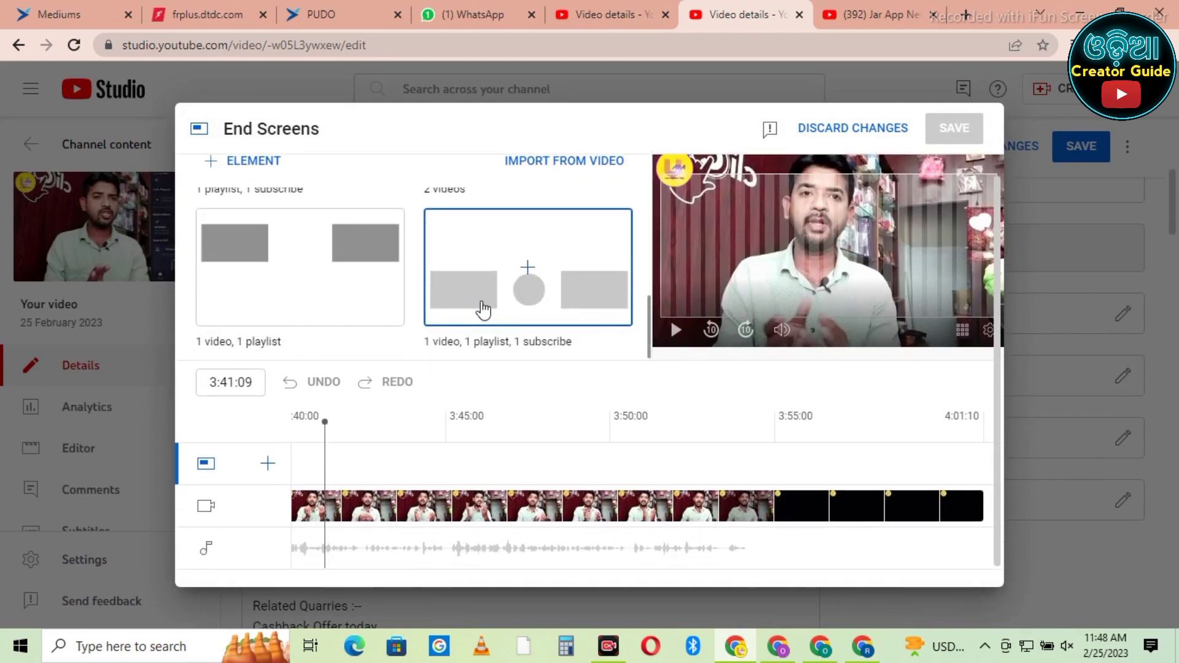
pyautogui.scroll(5, 481, 307)
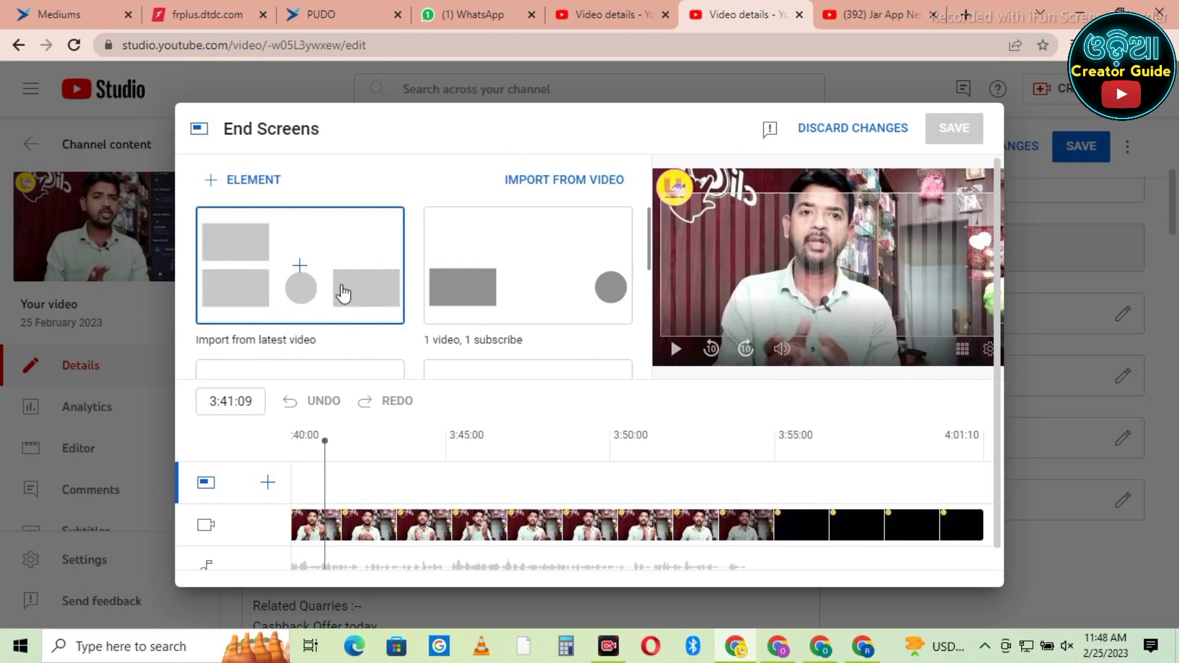
pyautogui.scroll(-2, 498, 285)
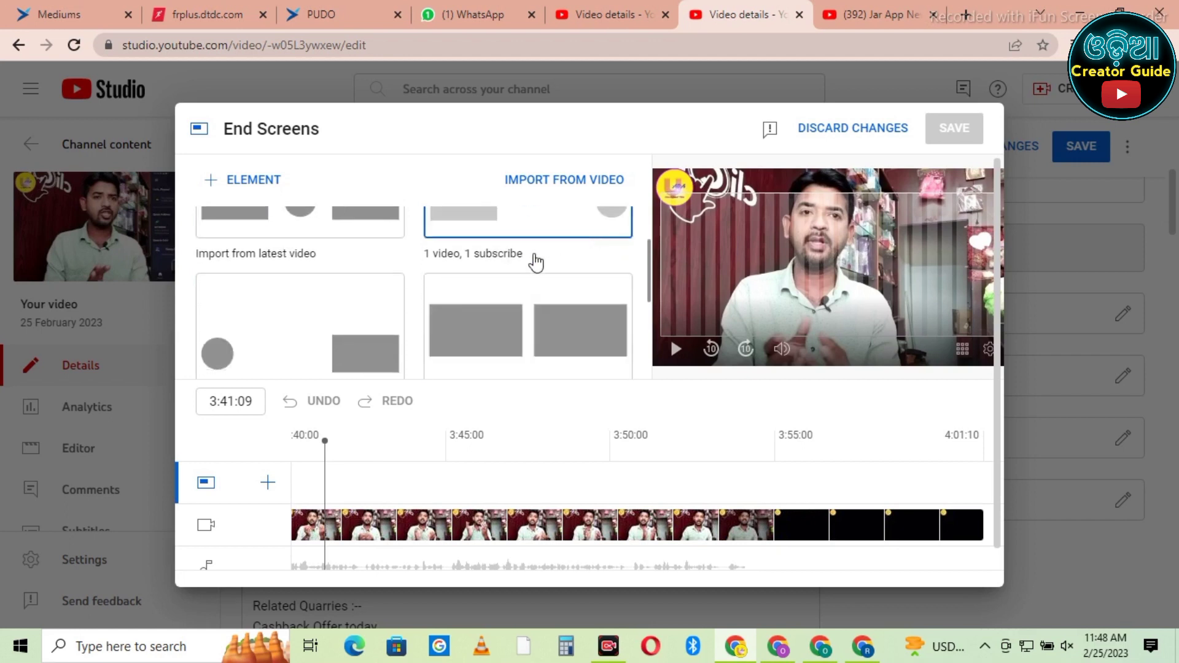
pyautogui.scroll(2, 535, 260)
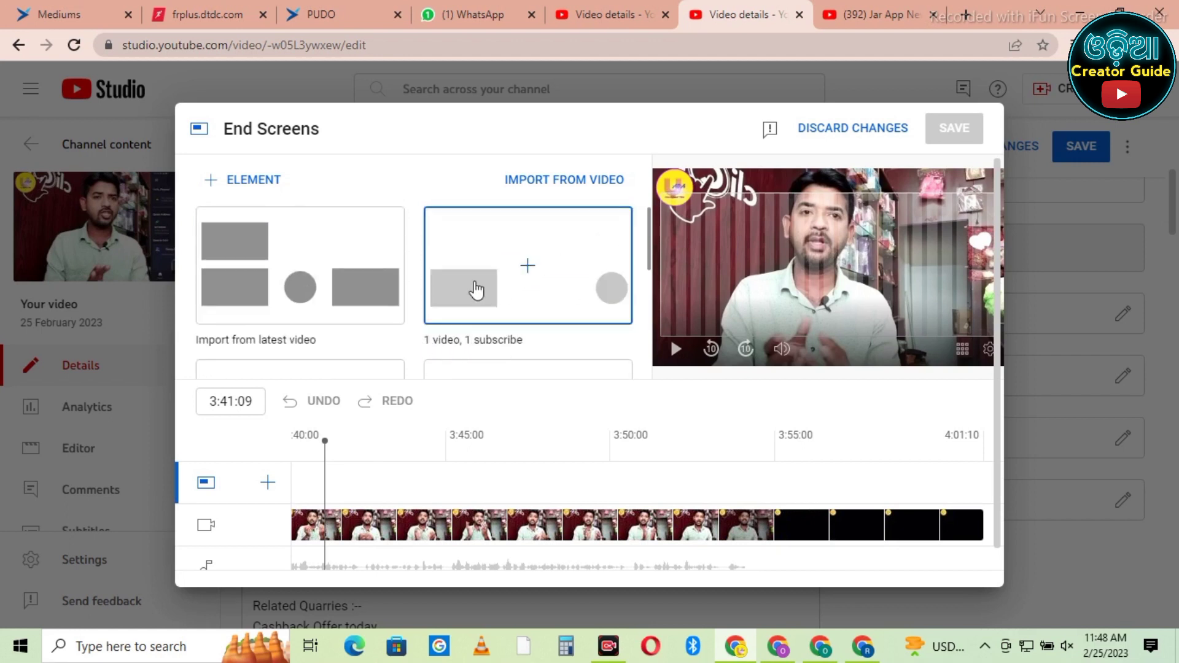
pyautogui.scroll(-1, 542, 289)
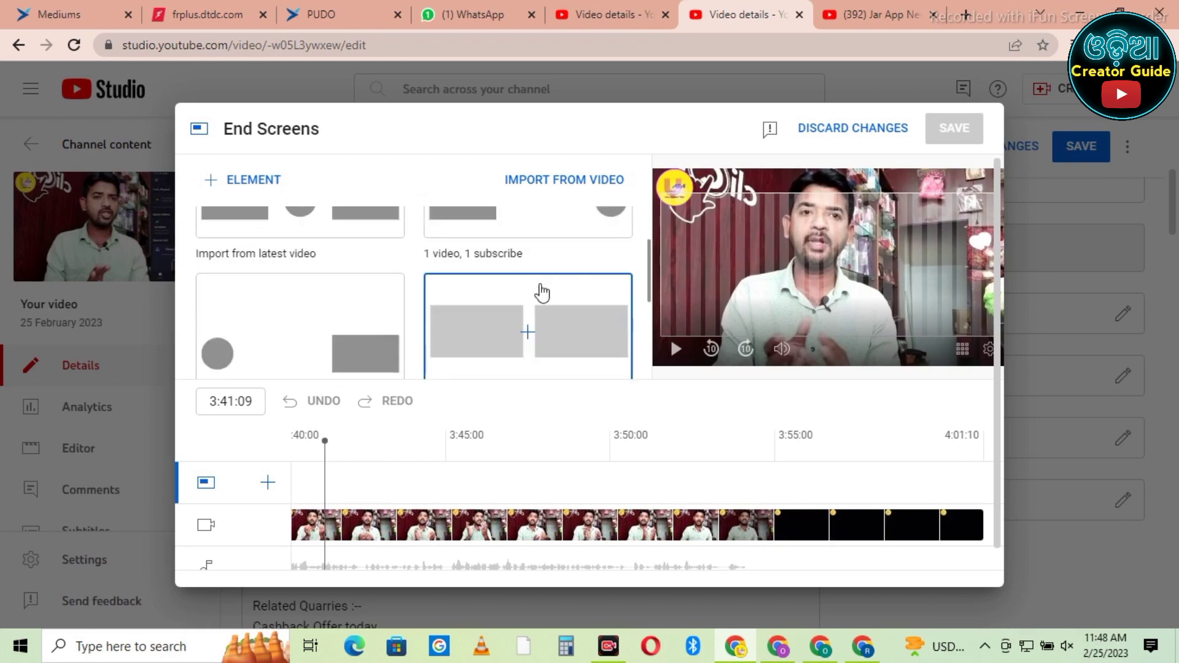
pyautogui.scroll(-1, 528, 293)
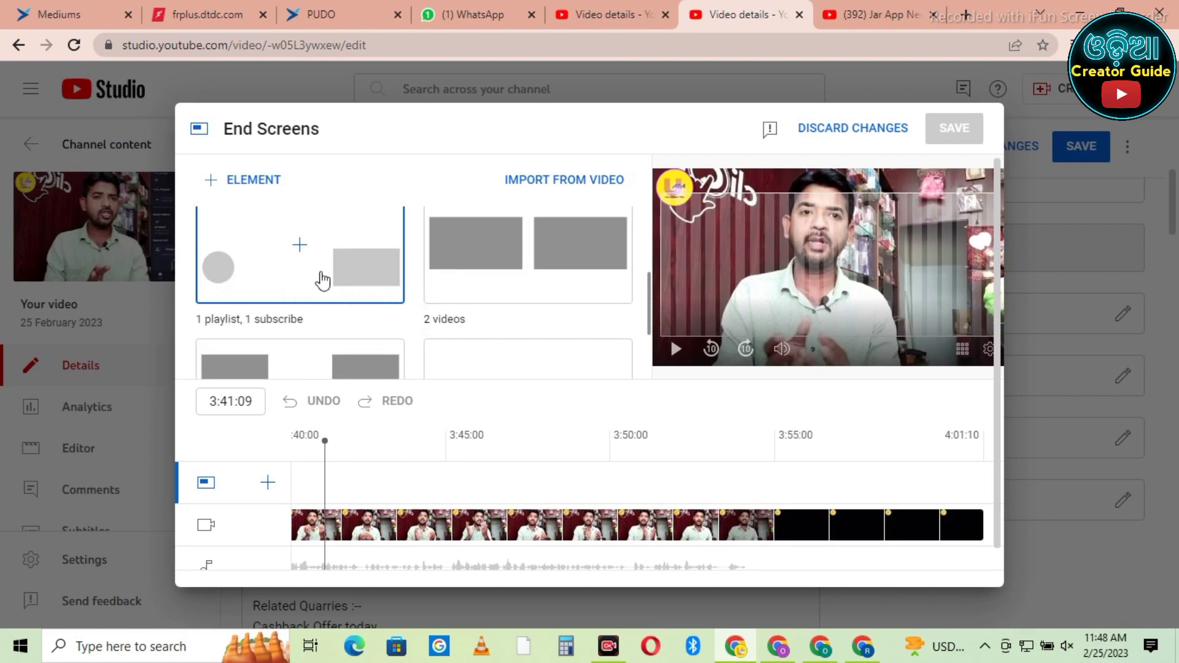
pyautogui.scroll(1, 562, 303)
pyautogui.scroll(-1, 553, 304)
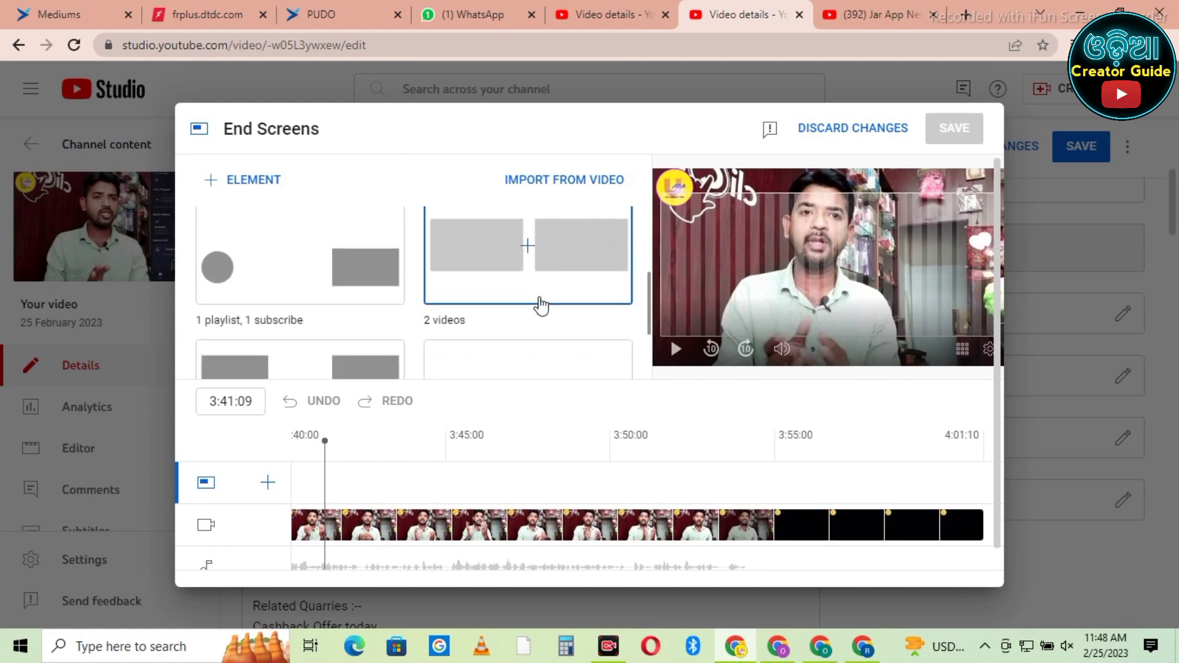
pyautogui.scroll(-2, 528, 305)
pyautogui.scroll(-1, 368, 306)
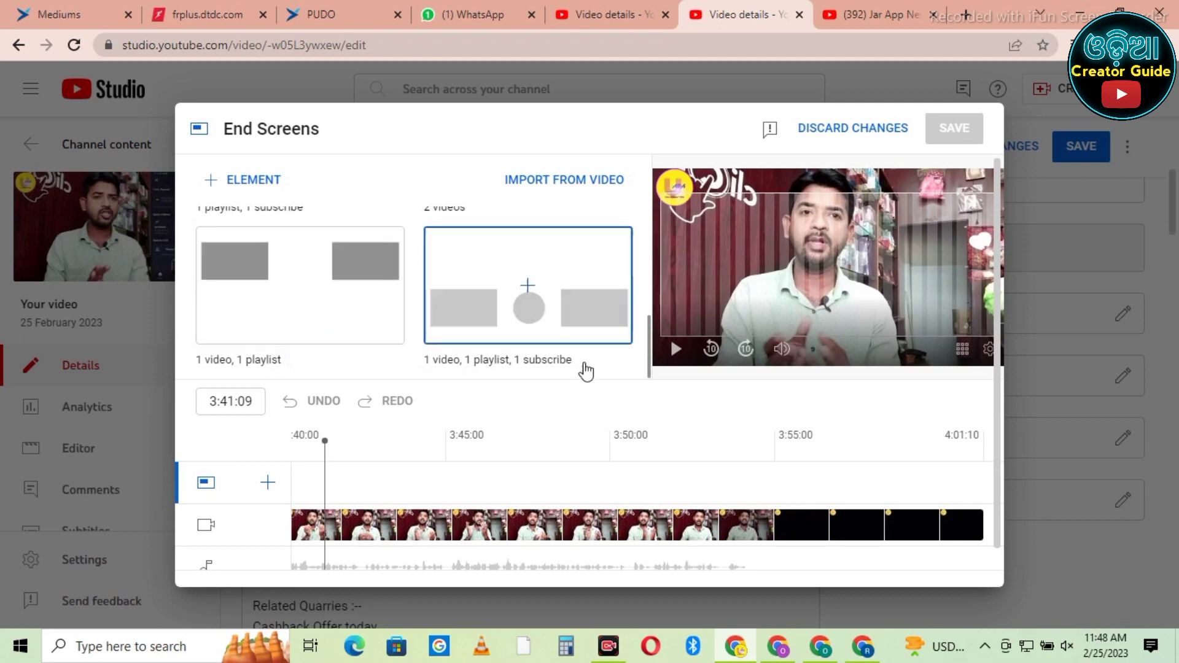
pyautogui.scroll(-1, 553, 301)
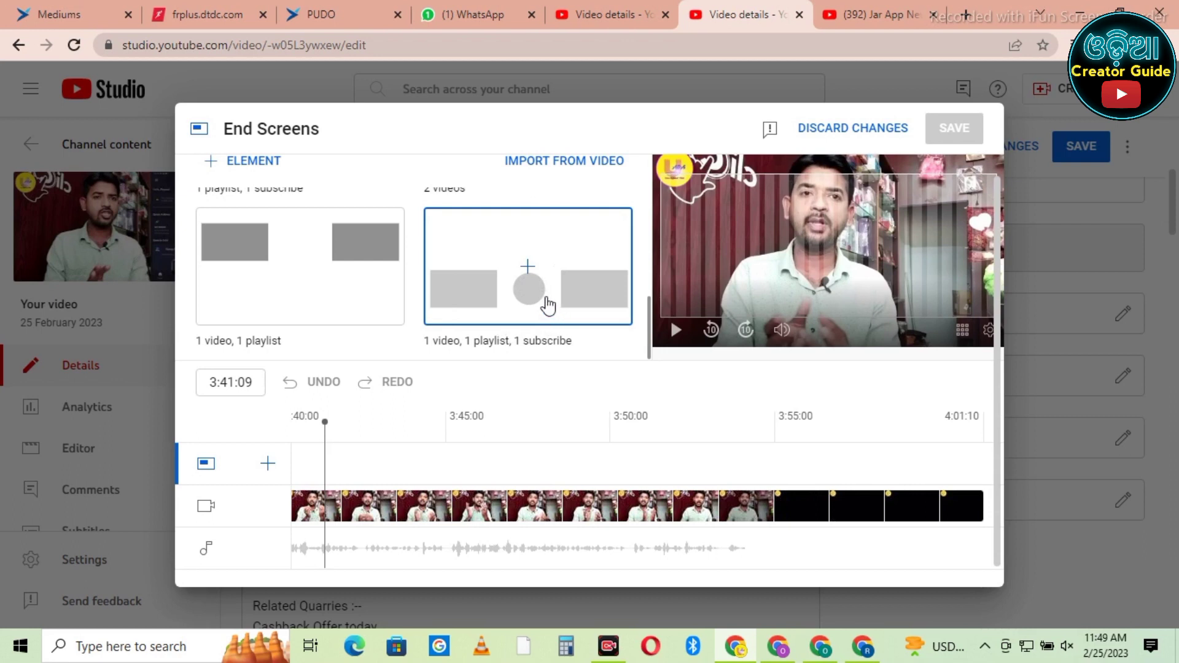
# Apply the '1 video, 1 playlist, 1 subscribe' template and set its playlist element to Paytm.
pyautogui.click(534, 284)
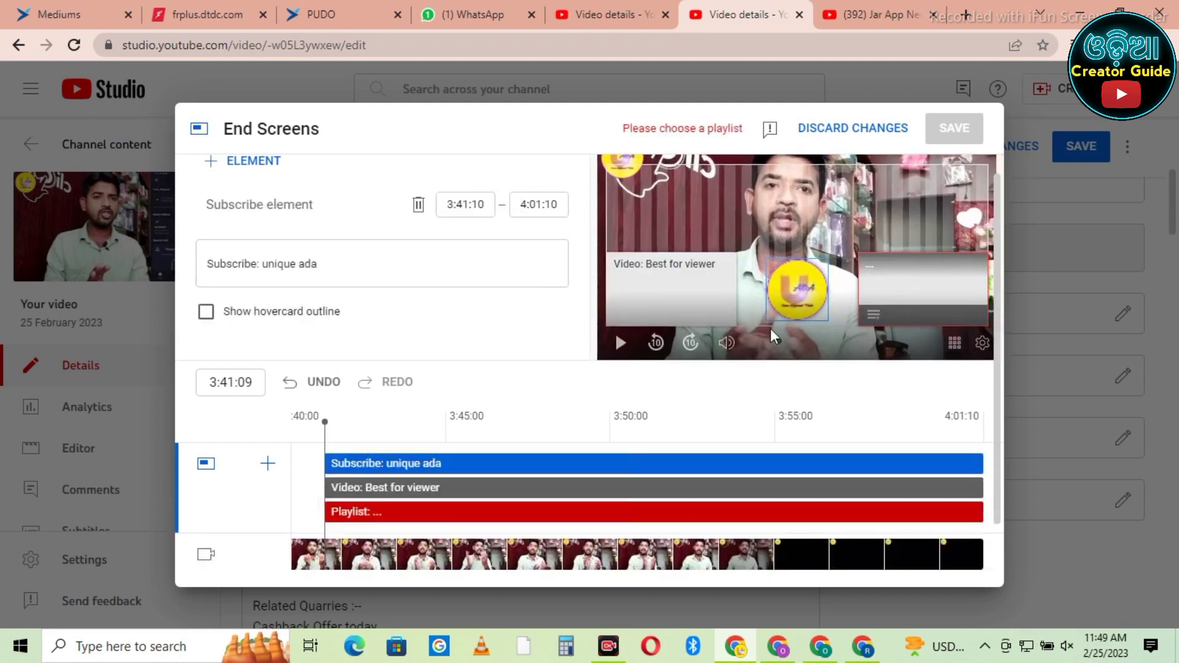
pyautogui.click(902, 289)
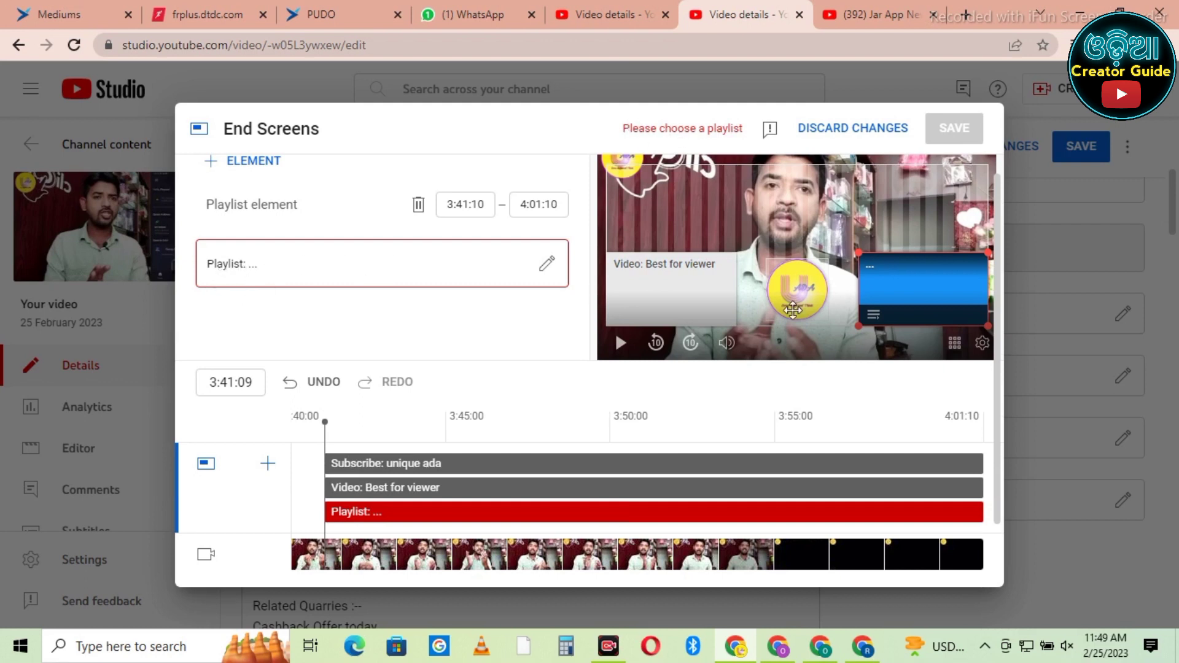
pyautogui.click(547, 266)
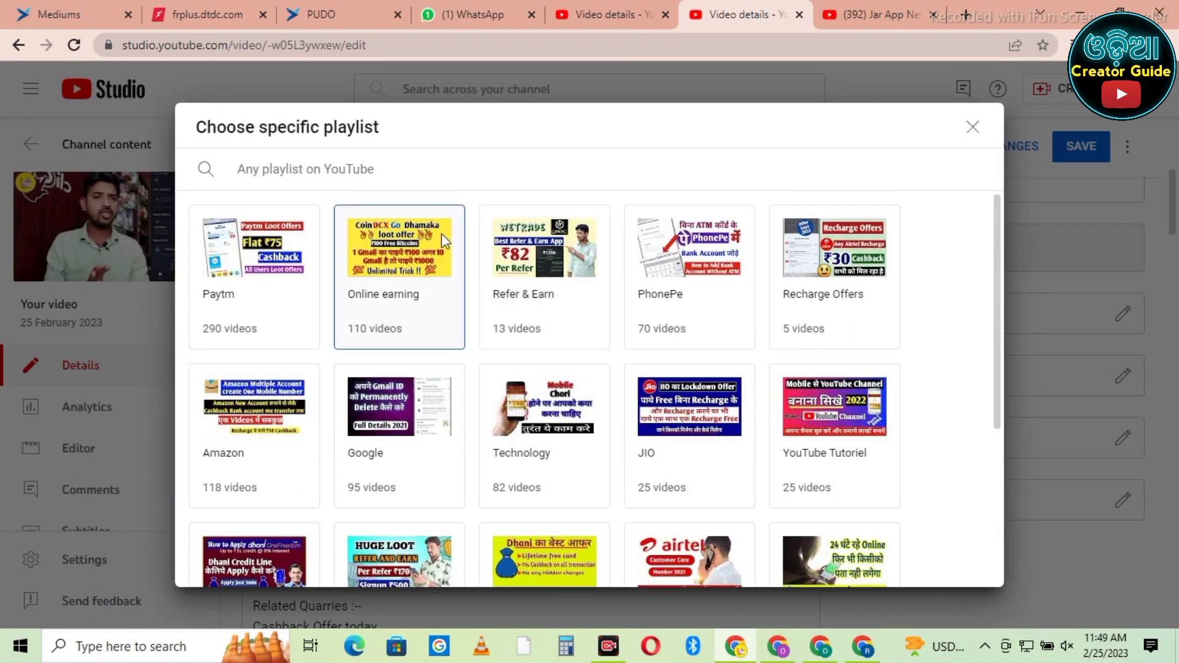
pyautogui.scroll(-4, 891, 412)
pyautogui.scroll(4, 892, 417)
pyautogui.click(274, 282)
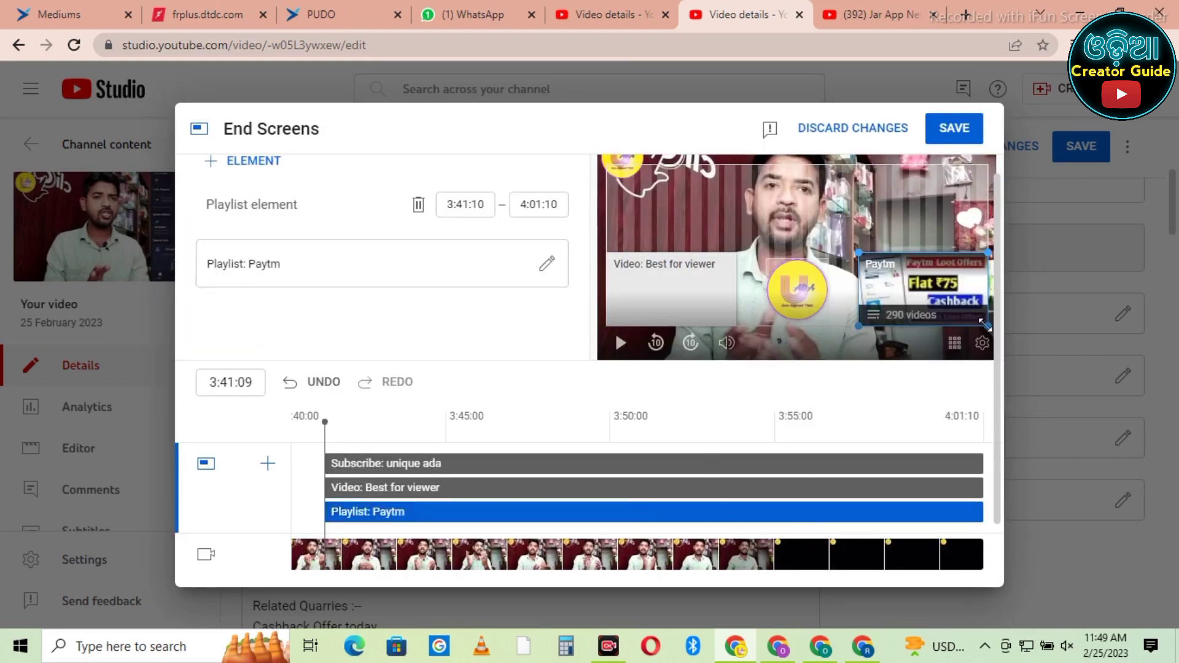
# Select the end screen's video element and review its content options.
pyautogui.click(672, 282)
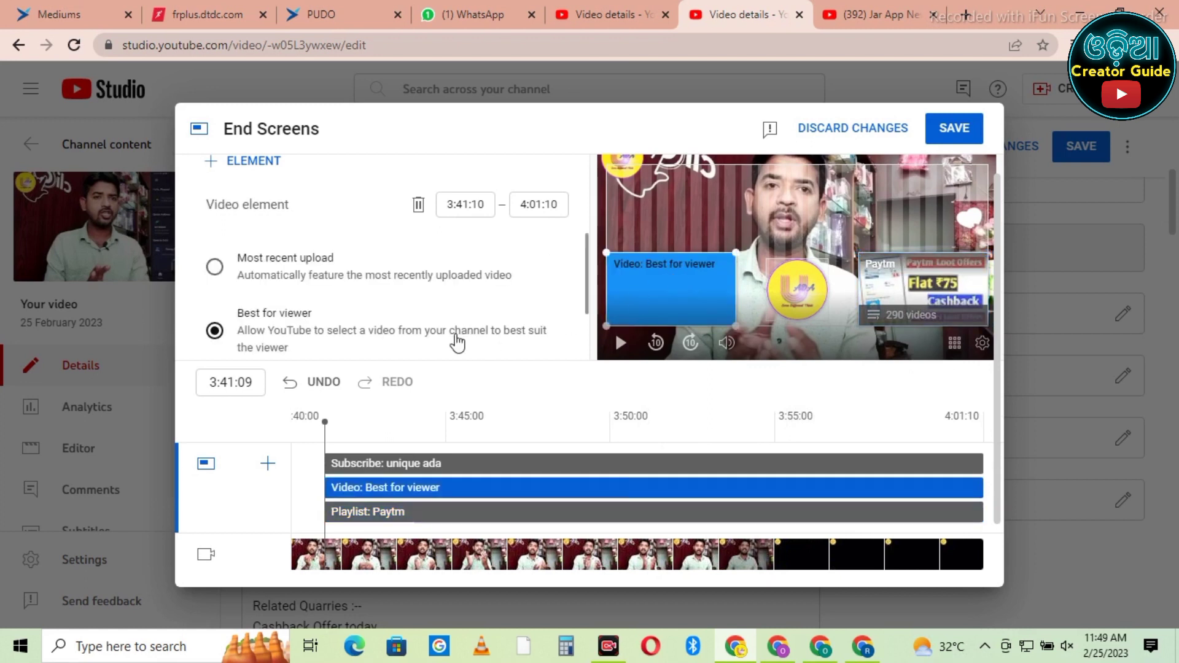
pyautogui.scroll(-2, 345, 307)
pyautogui.scroll(2, 345, 308)
pyautogui.scroll(-2, 347, 308)
pyautogui.scroll(1, 345, 306)
pyautogui.scroll(-1, 320, 295)
pyautogui.scroll(-1, 326, 307)
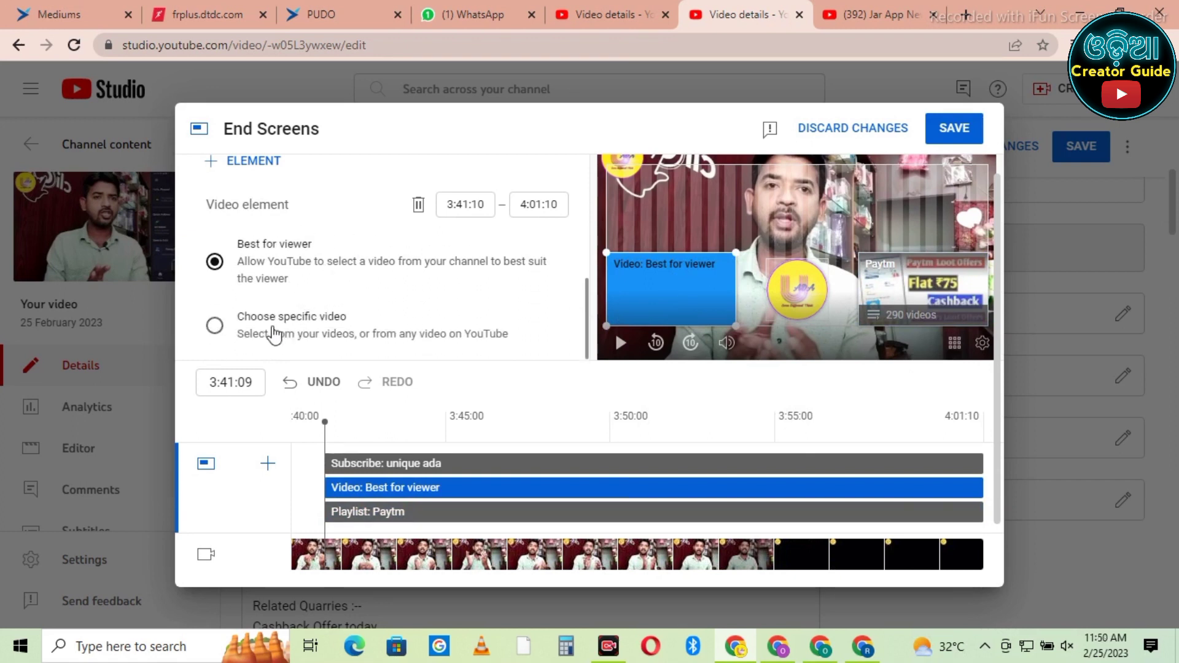
pyautogui.scroll(2, 343, 322)
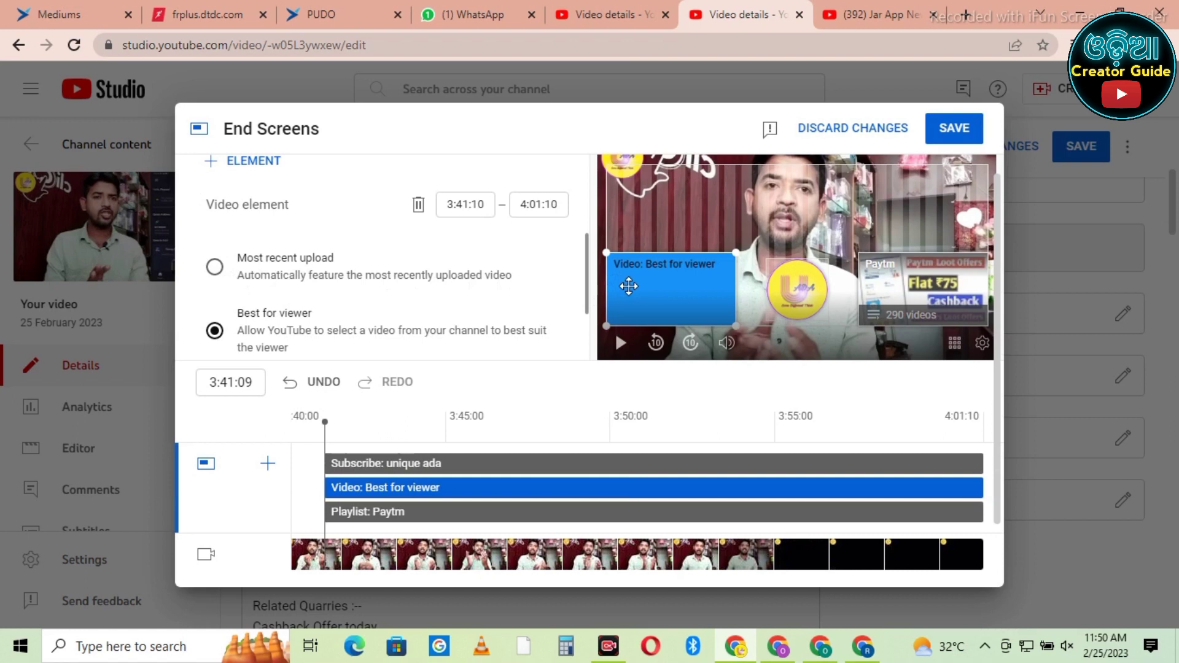
pyautogui.scroll(-1, 259, 320)
pyautogui.scroll(-1, 258, 321)
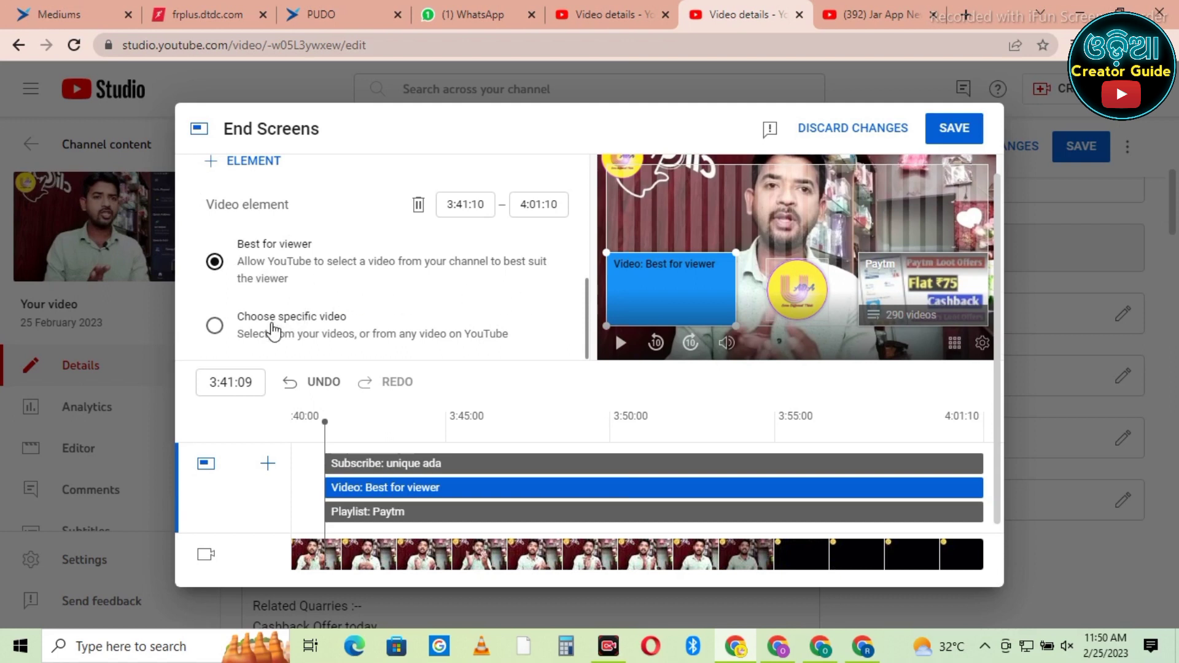
# Close the Choose specific video dialog without picking, keeping 'Best for viewer'.
pyautogui.click(215, 326)
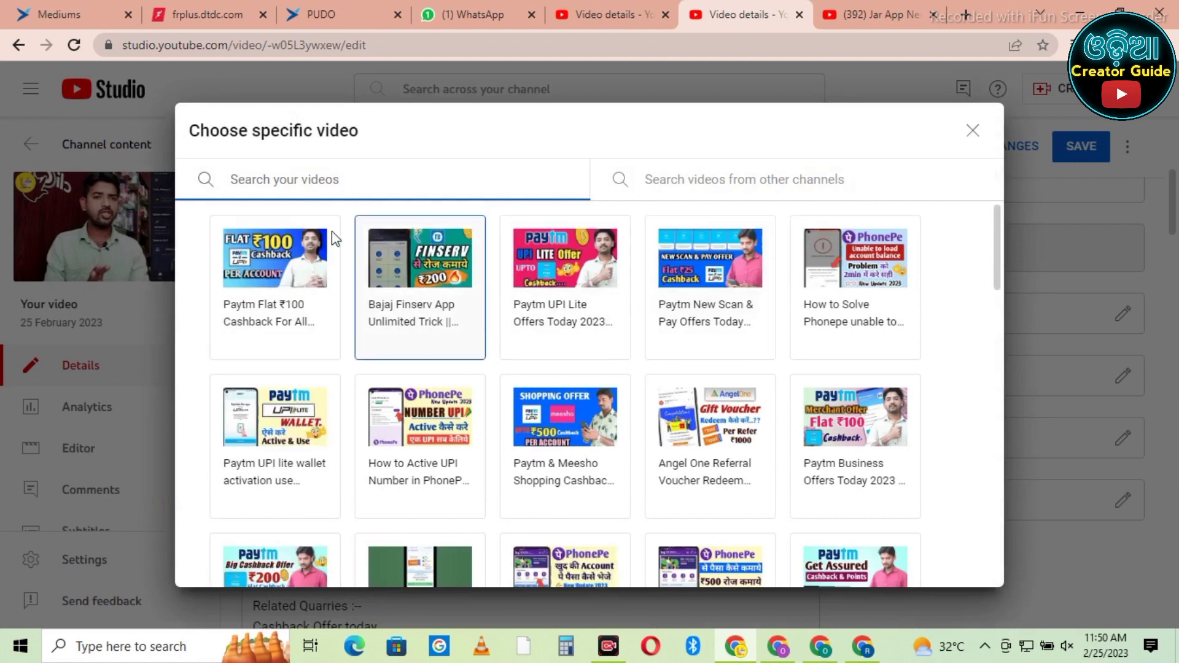
pyautogui.click(974, 131)
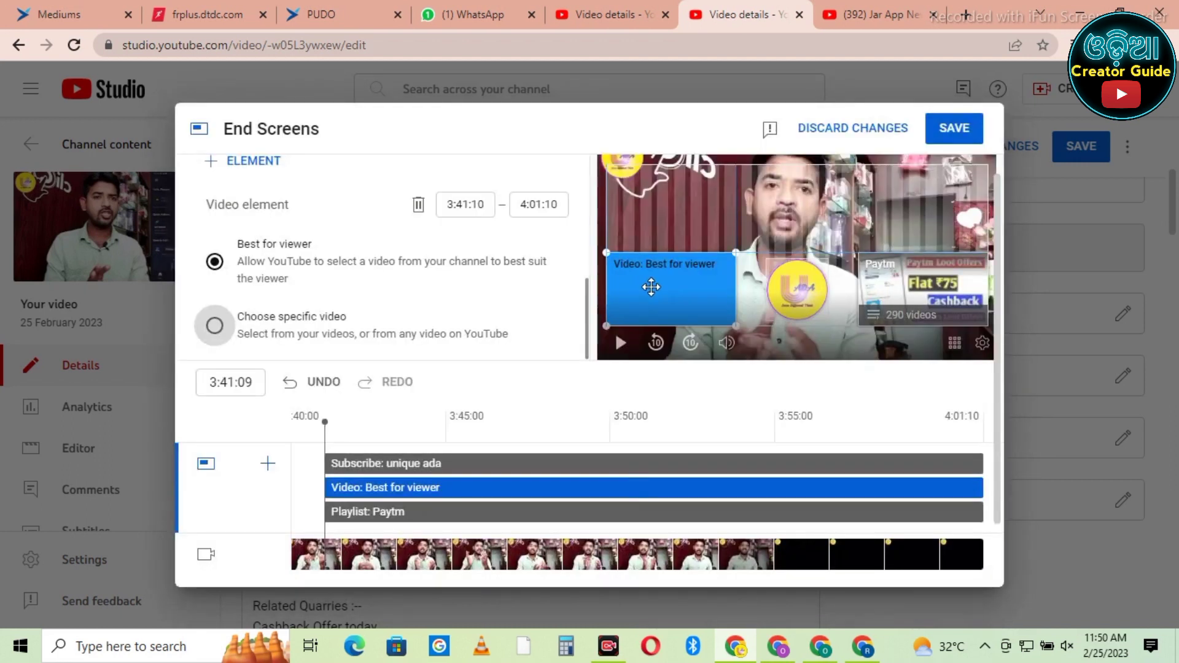
pyautogui.scroll(1, 343, 316)
pyautogui.scroll(-1, 350, 315)
pyautogui.scroll(1, 699, 297)
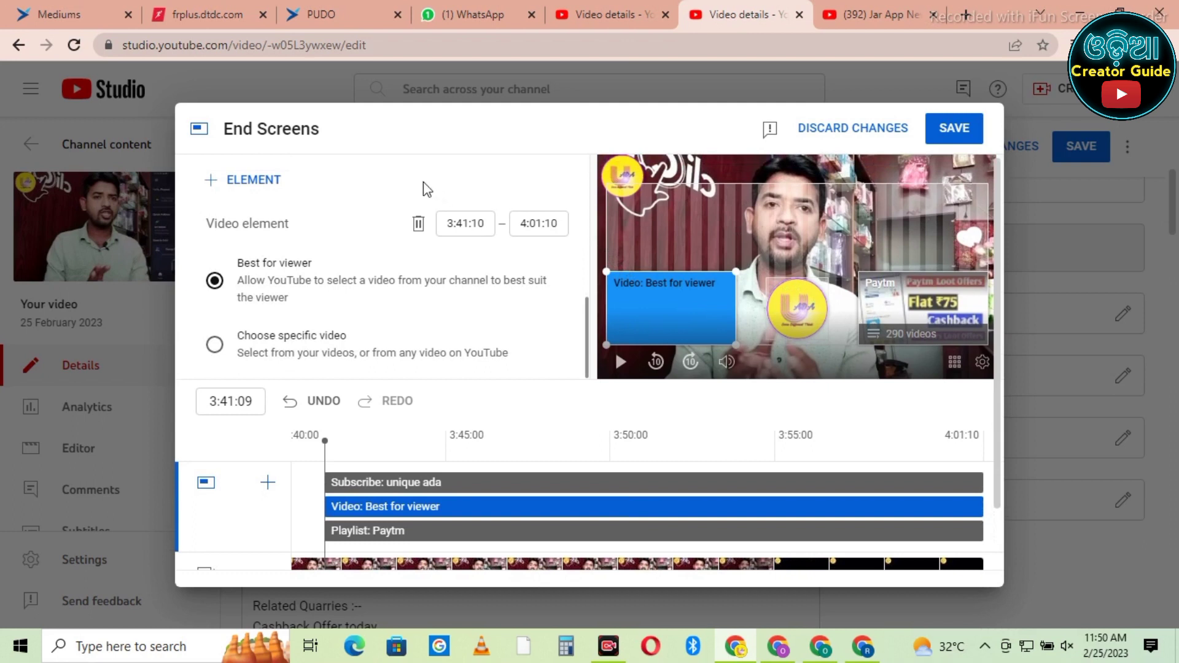
# Add a Most recent upload video element to the end screen and save it.
pyautogui.click(260, 185)
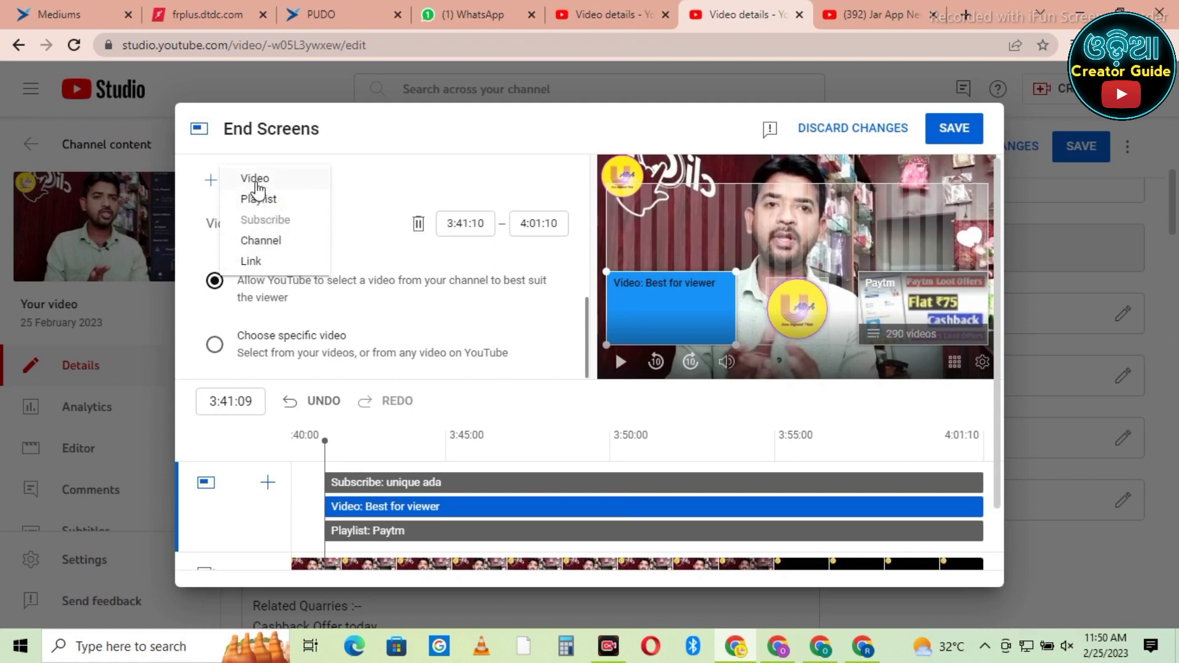
pyautogui.click(255, 178)
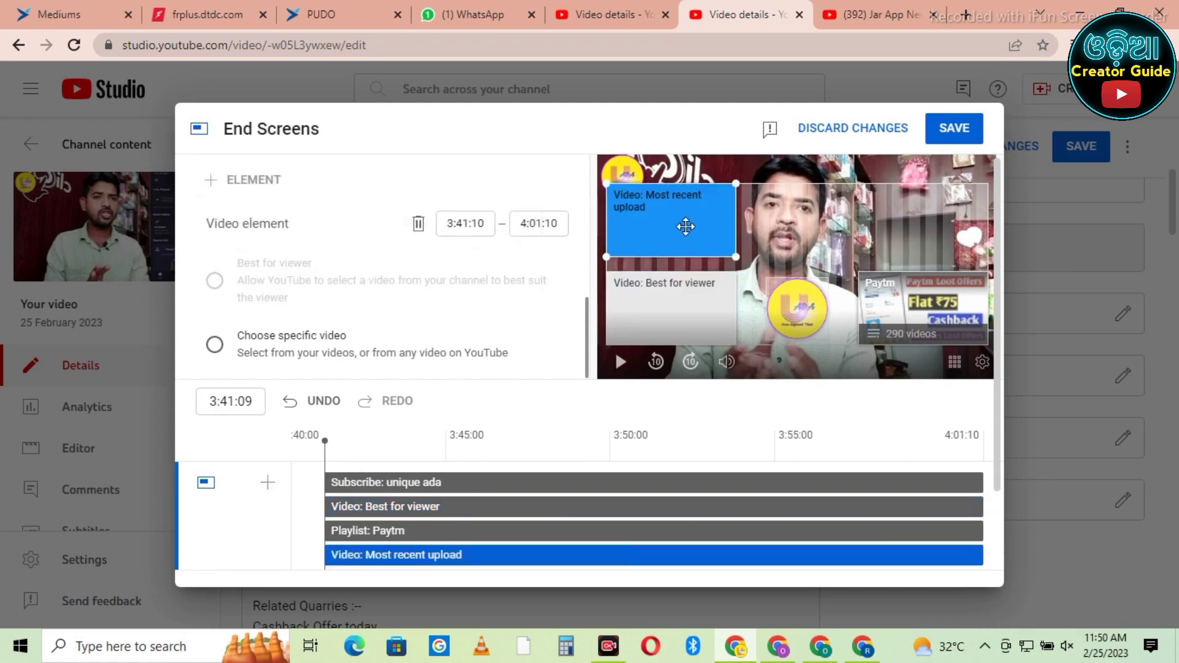
pyautogui.scroll(-2, 388, 326)
pyautogui.scroll(2, 388, 326)
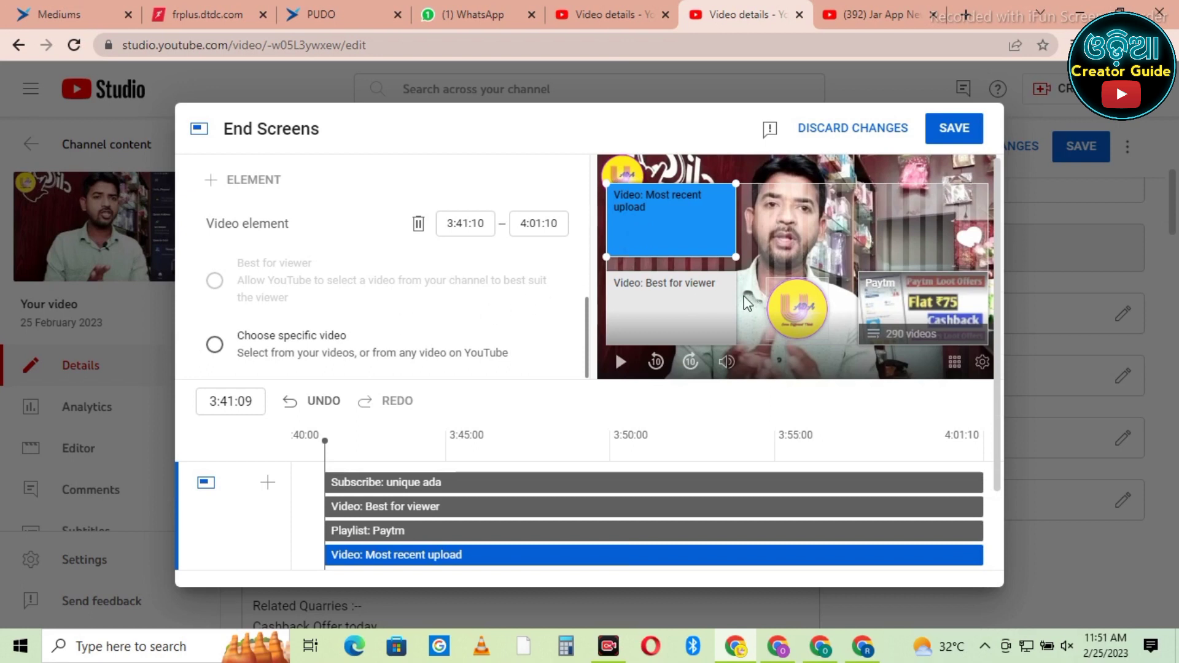
pyautogui.click(972, 133)
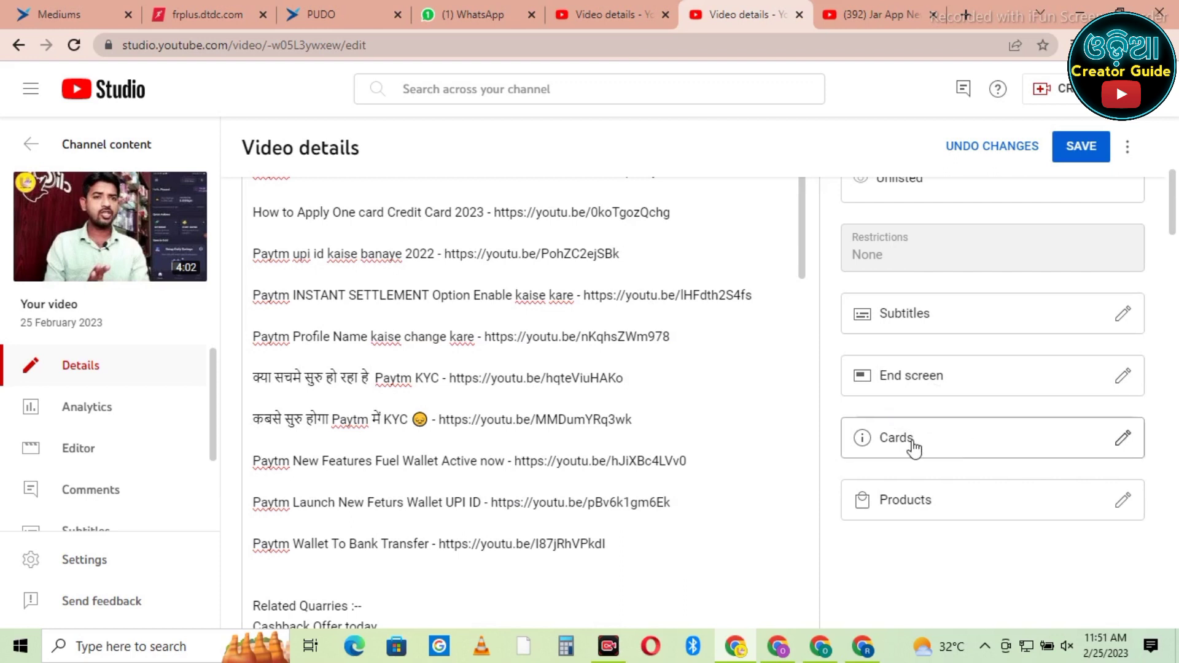
# Open the Cards editor, play and pause the preview, and set the time to 0:04:09.
pyautogui.click(1124, 440)
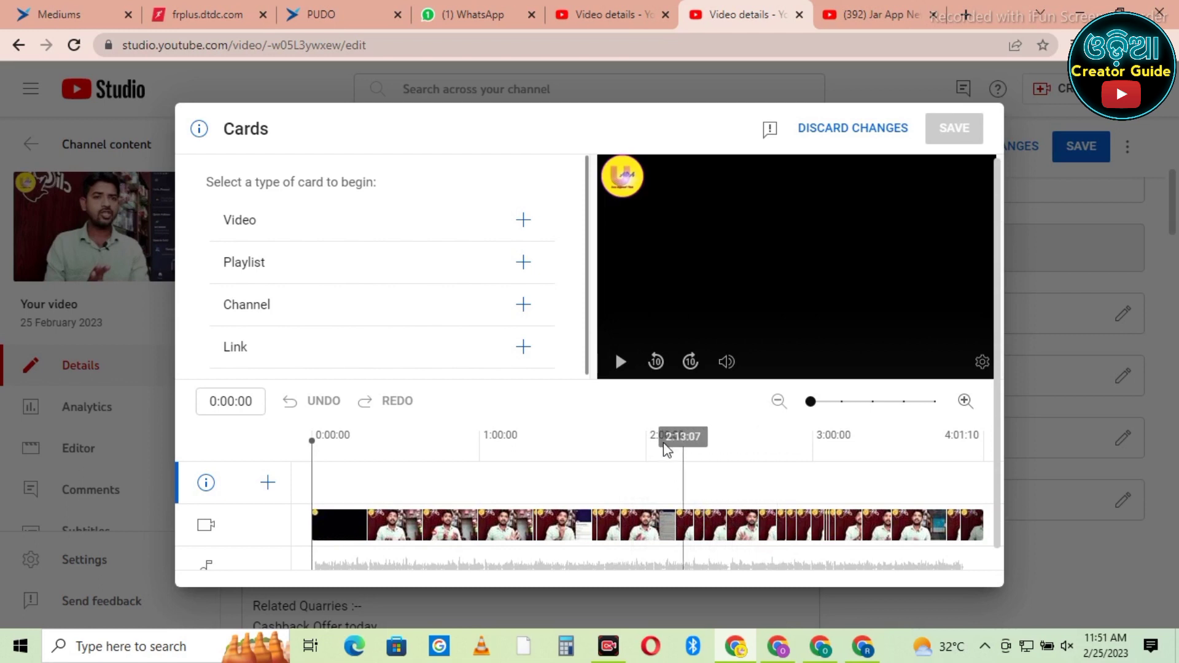
pyautogui.click(620, 364)
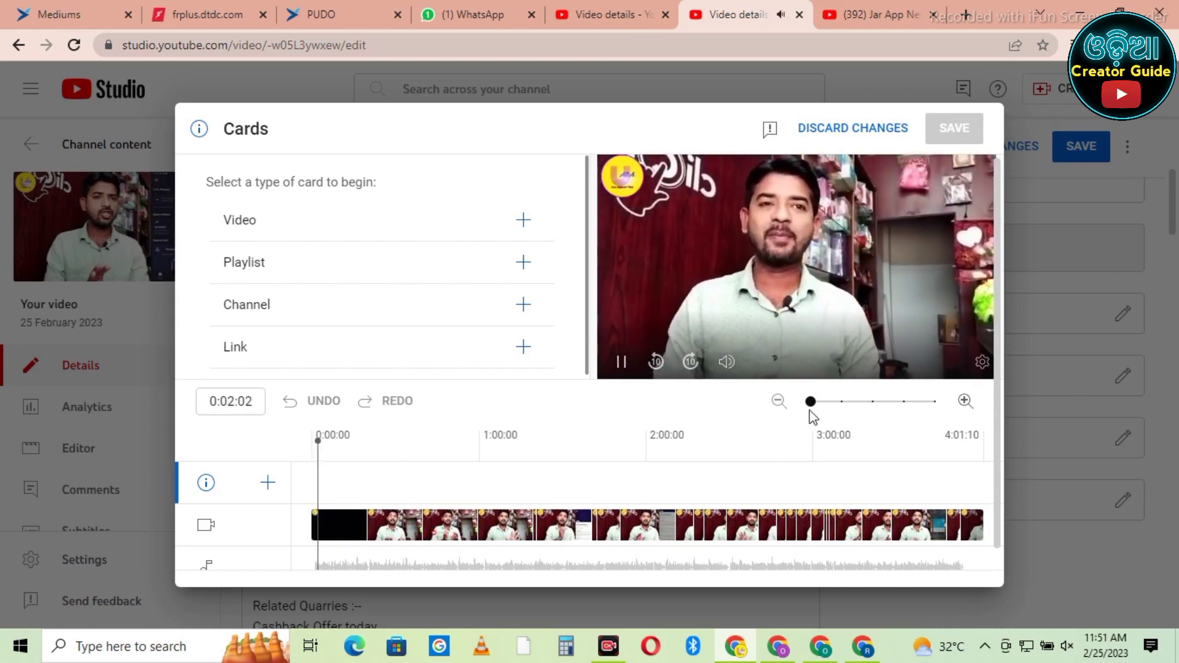
pyautogui.click(622, 366)
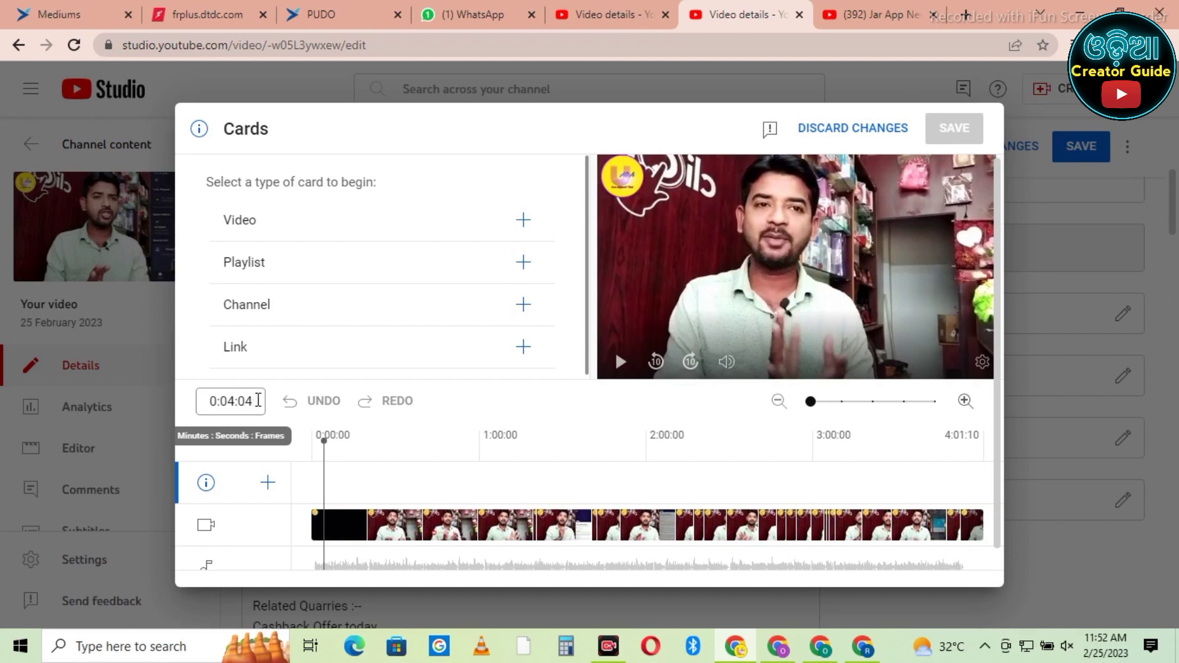
pyautogui.click(253, 401)
pyautogui.press('BackSpace')
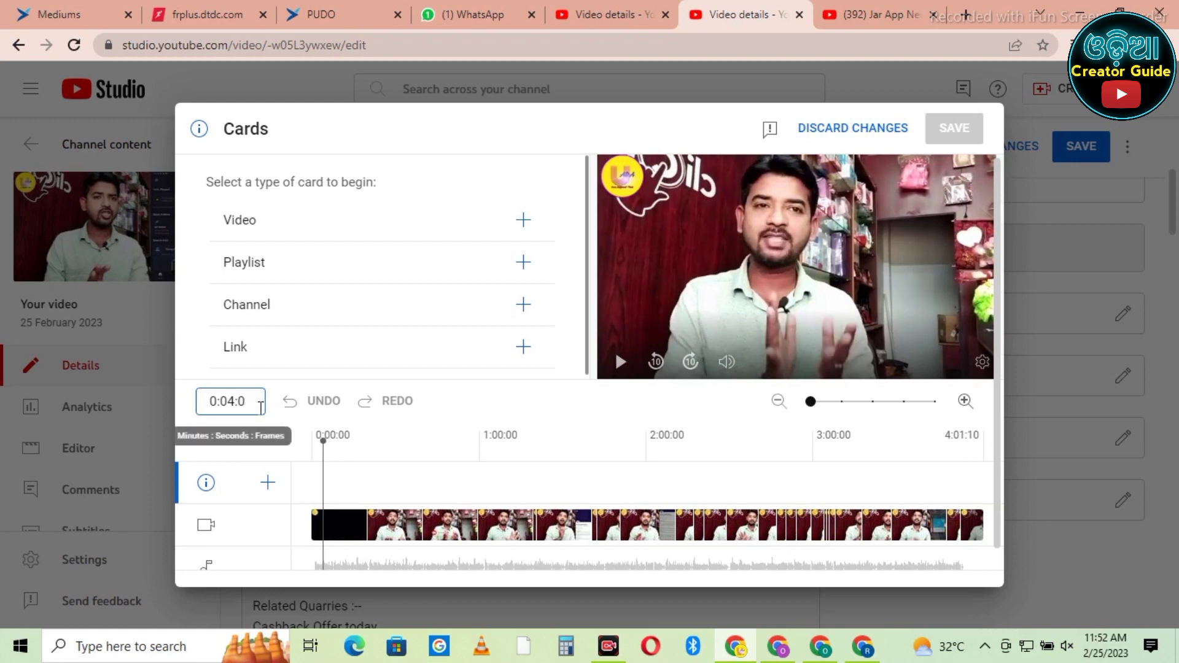
pyautogui.write('9')
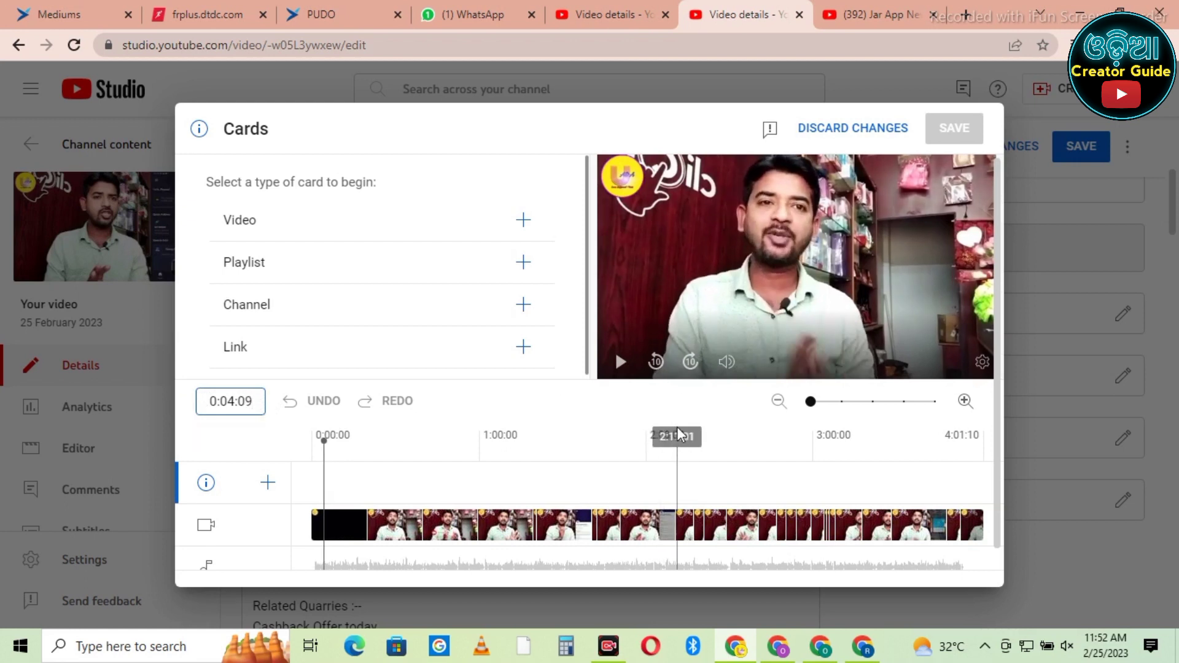
# Add a video card at 3:10:10 linking the Paytm UPI lite wallet video.
pyautogui.click(841, 522)
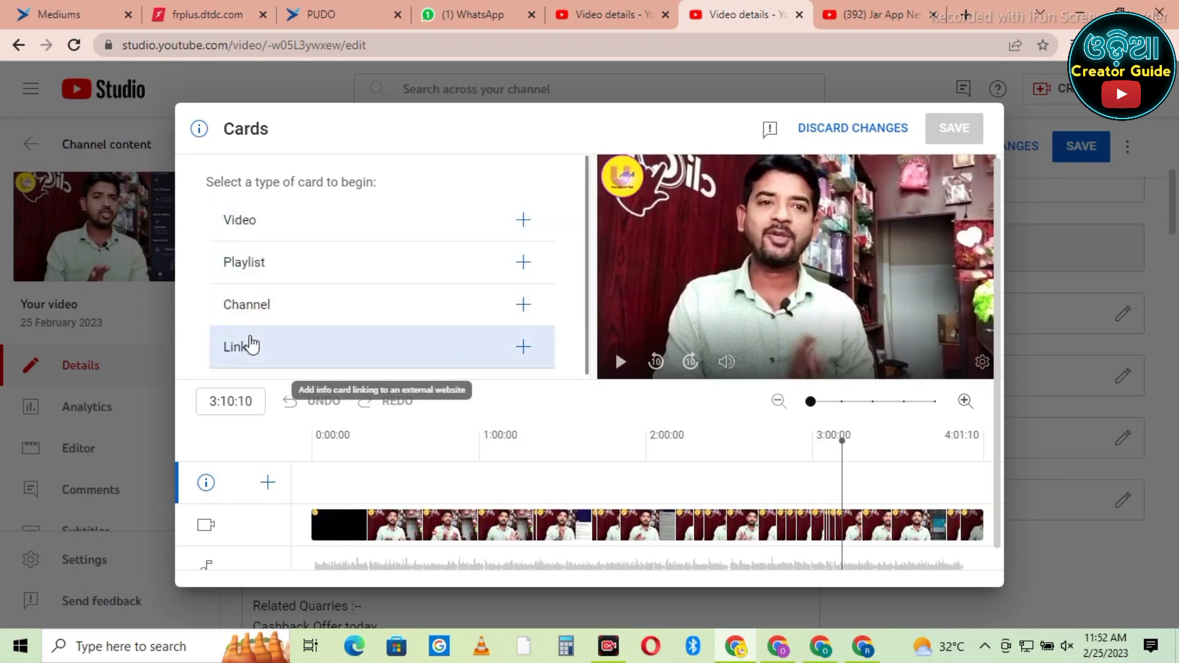
pyautogui.click(520, 225)
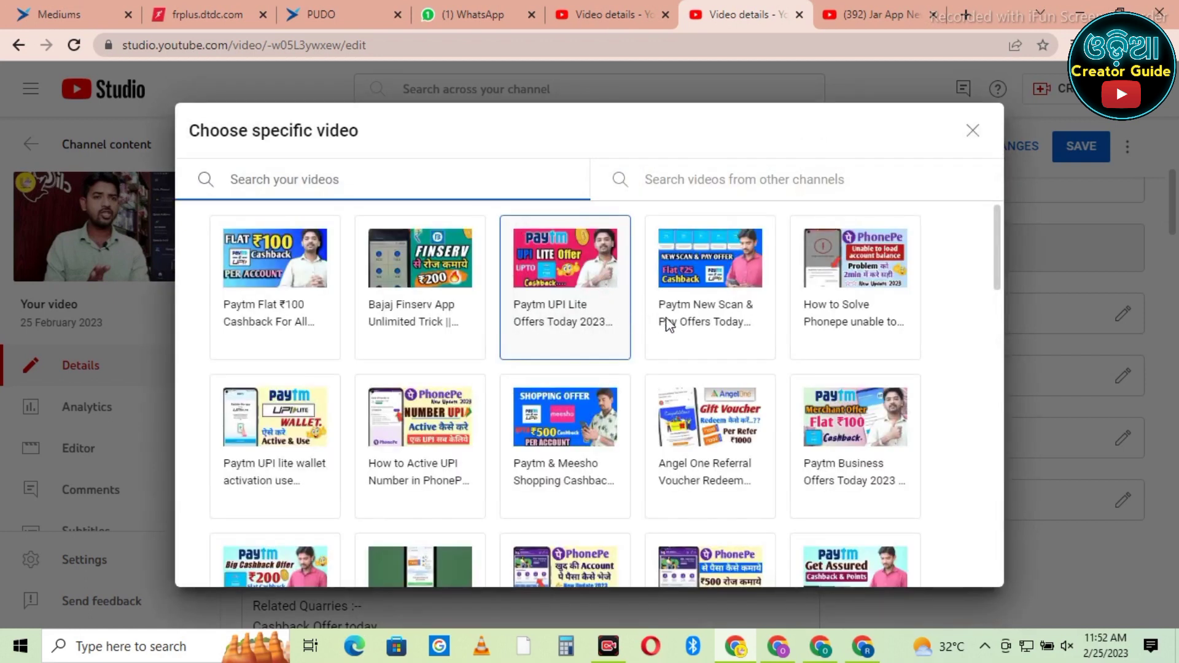
pyautogui.click(307, 433)
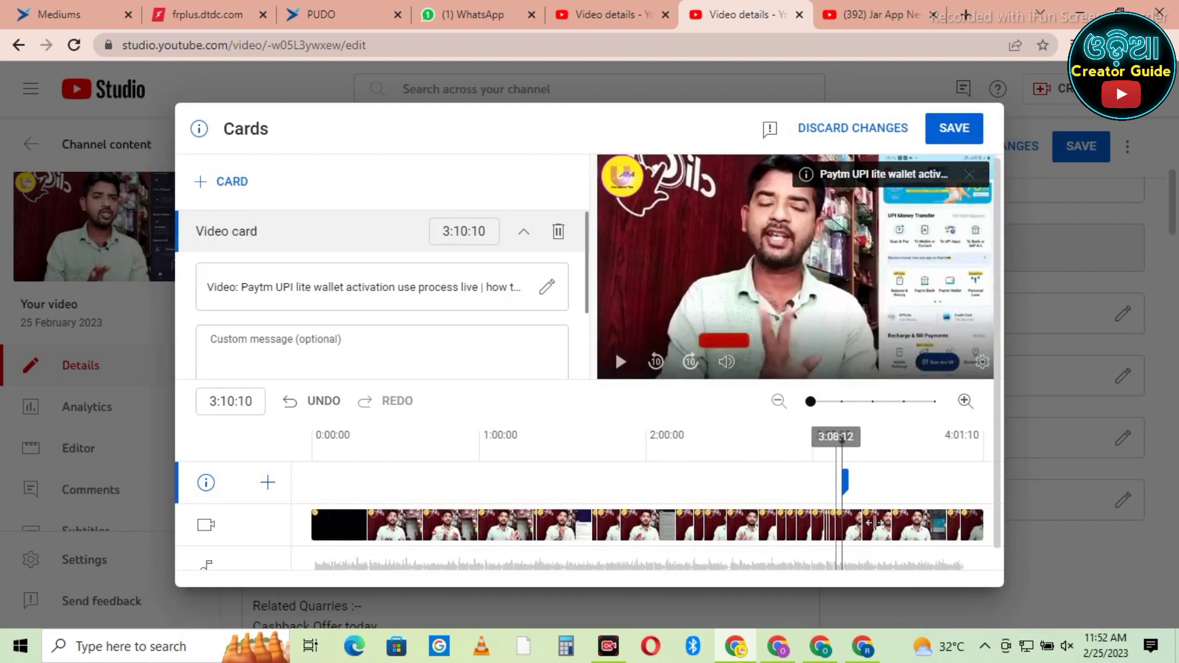
# Add a second video card at 3:28:12 for the PhonePe UPI number video, then save the cards and video details.
pyautogui.click(892, 529)
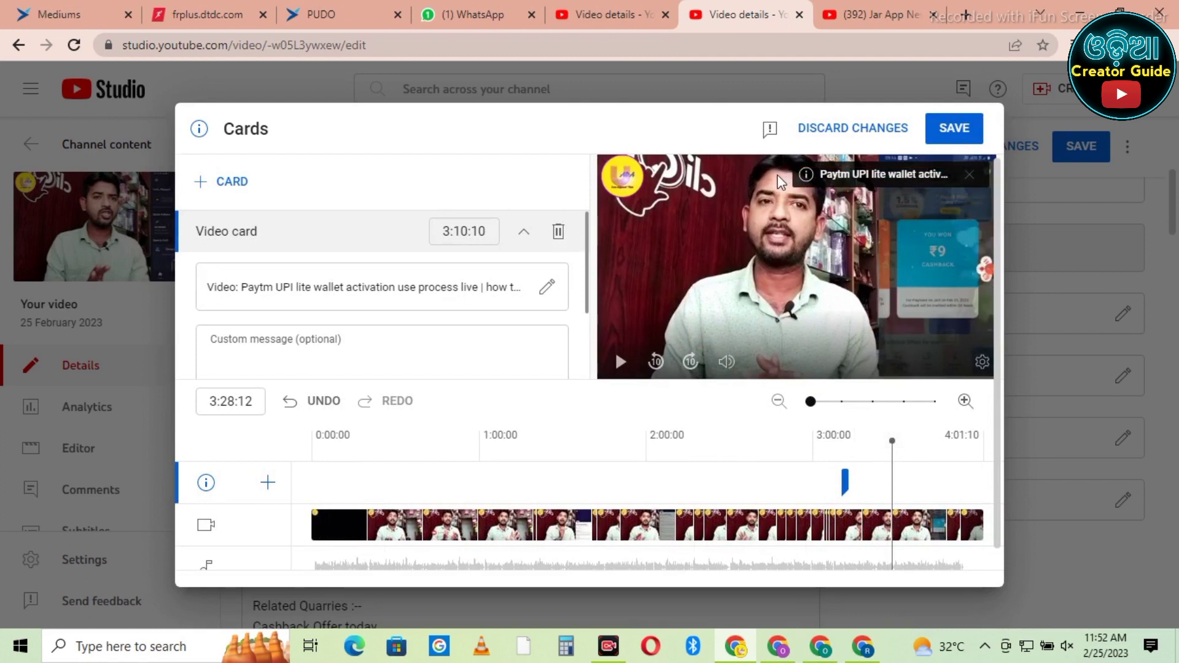
pyautogui.click(238, 184)
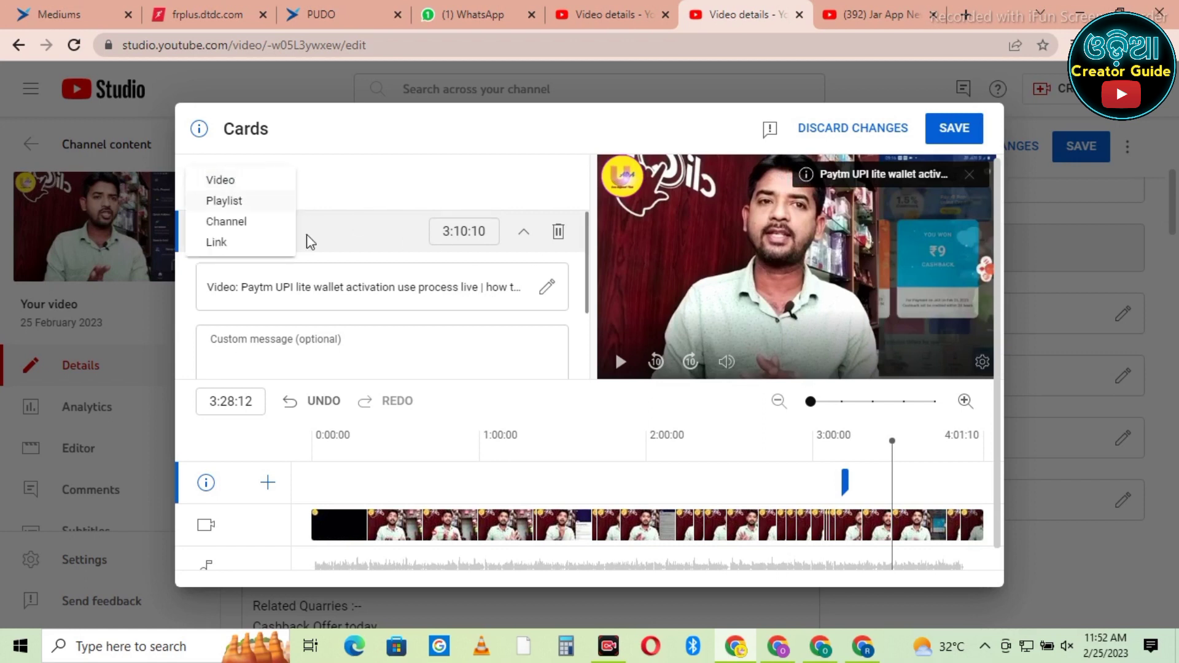
pyautogui.click(245, 184)
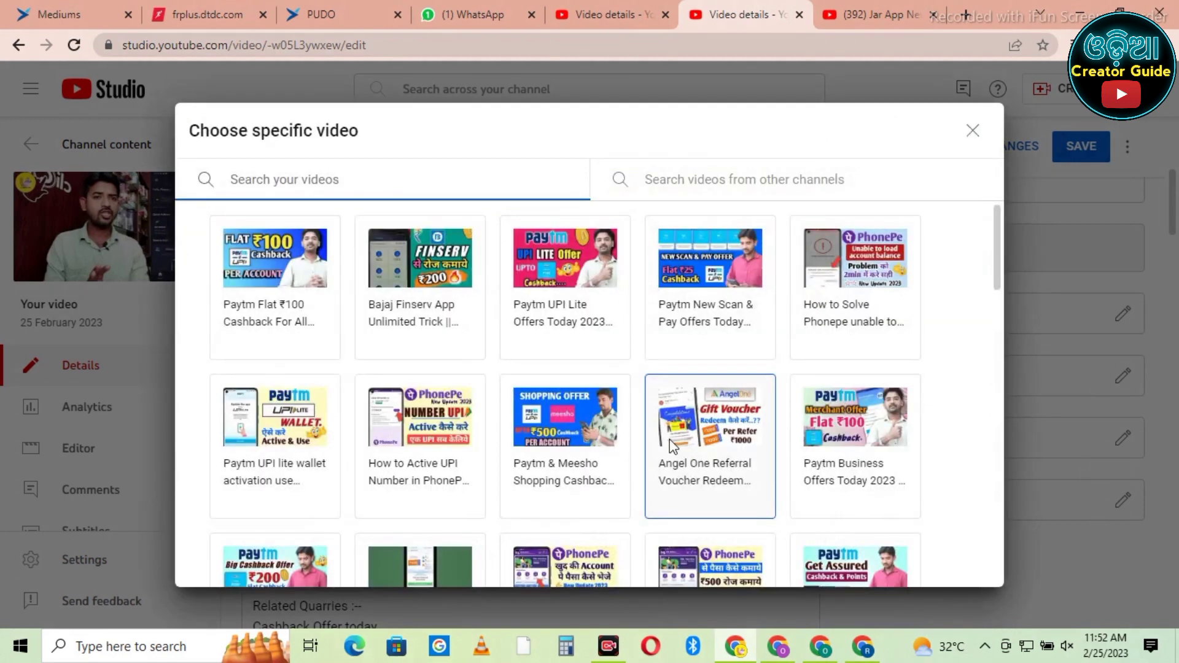
pyautogui.scroll(-1, 758, 428)
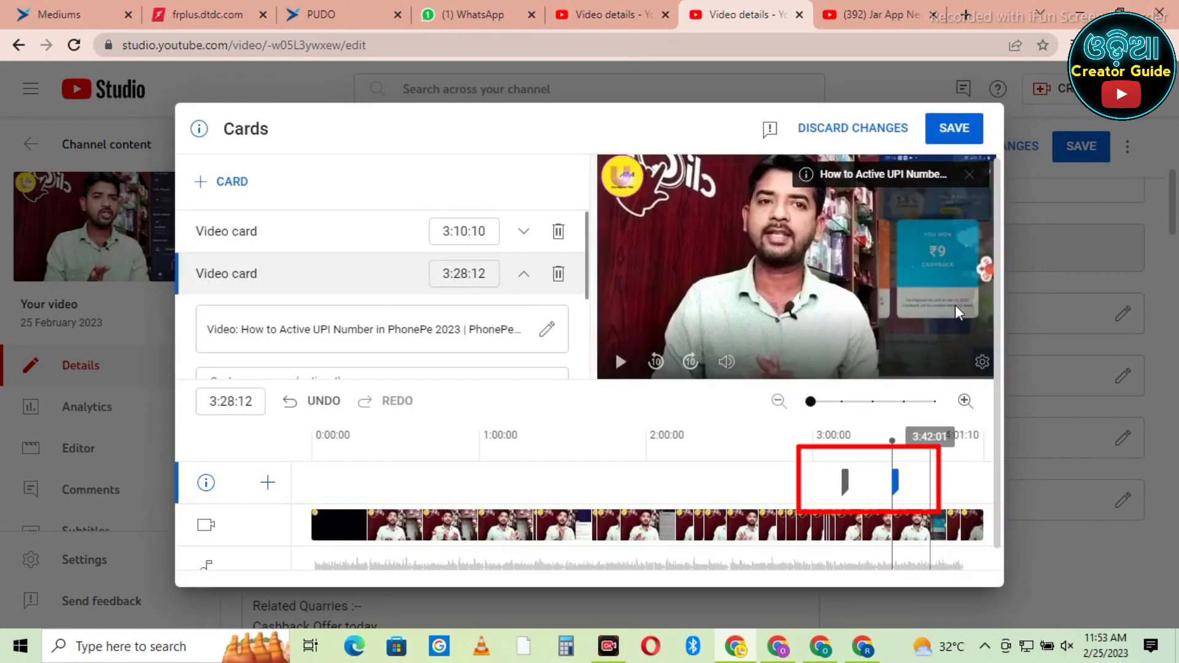
pyautogui.click(938, 145)
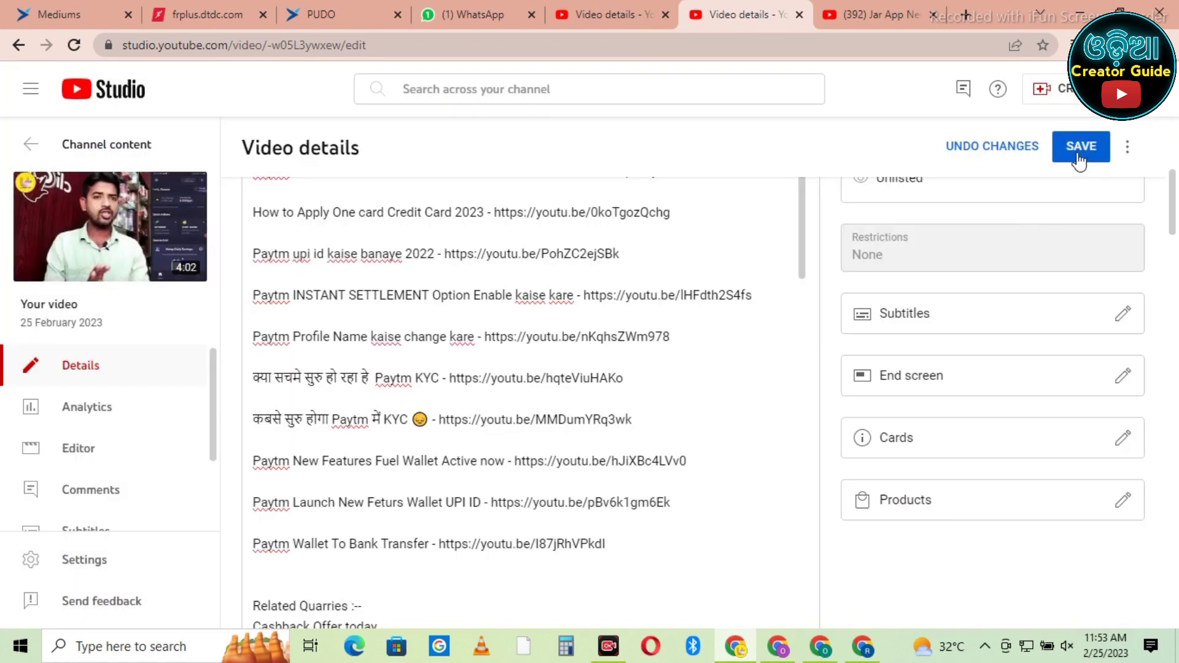
pyautogui.click(1077, 153)
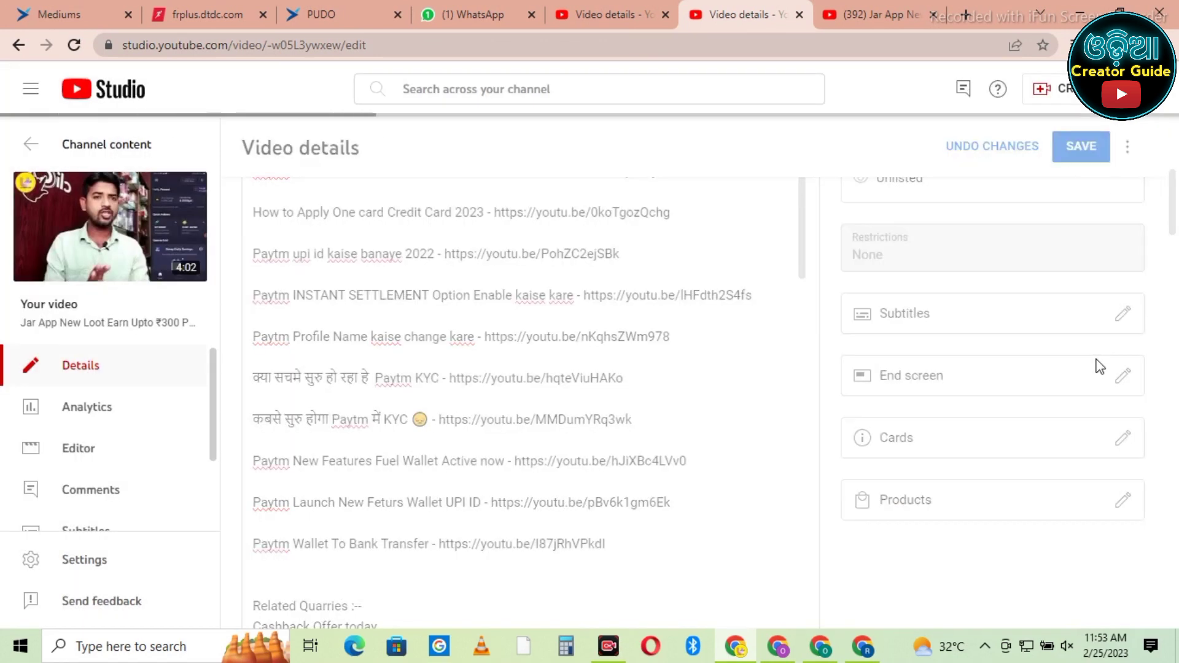